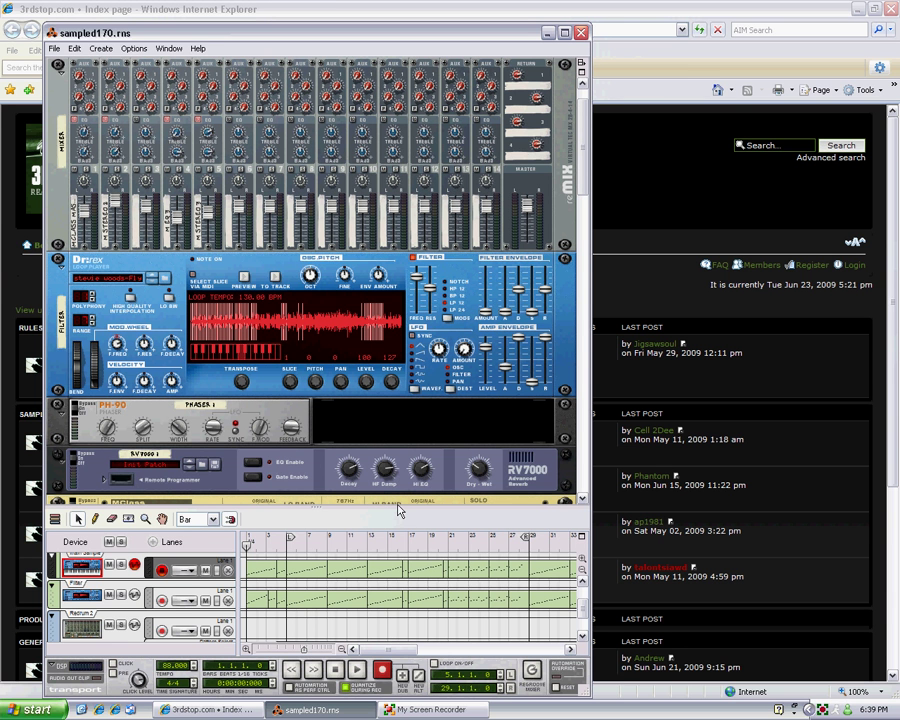
Step: Drag the rack–sequencer divider upward until all four sequencer tracks are visible
left_click_drag(397, 510, 403, 377)
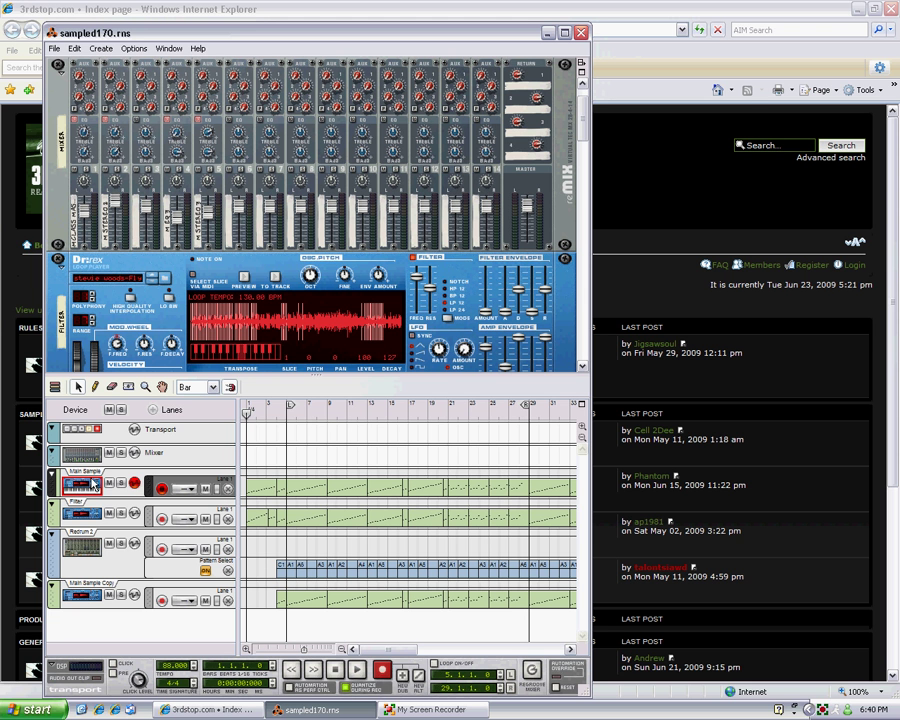
Step: Toggle the Stereo Imager's bypass off and on, drag it below the Equalizer, then undo the move
scroll(64, 341, "down", 3)
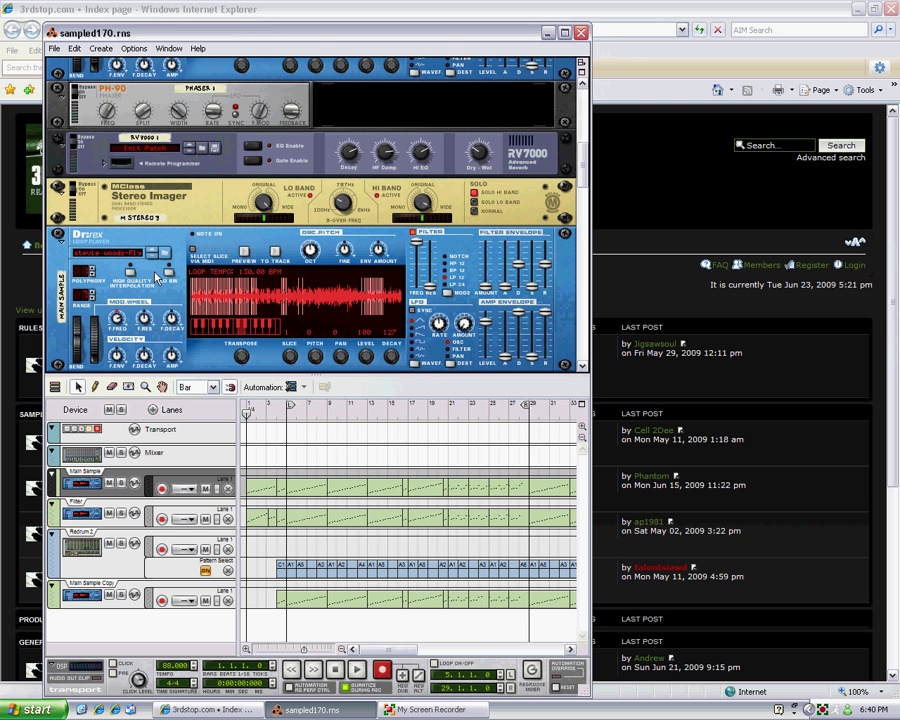
left_click(71, 187)
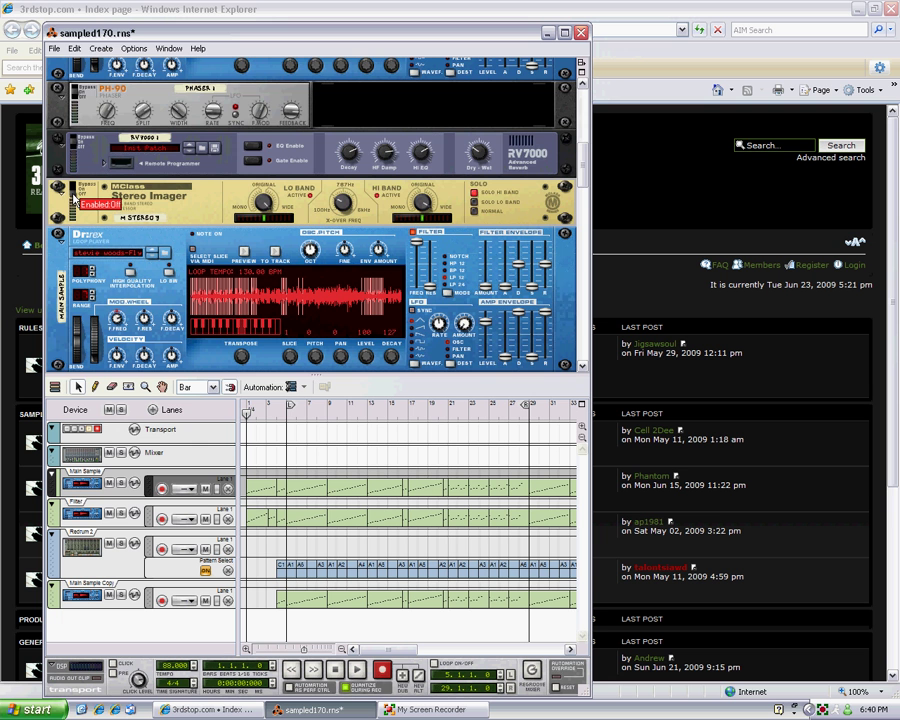
left_click(72, 197)
left_click_drag(72, 197, 72, 232)
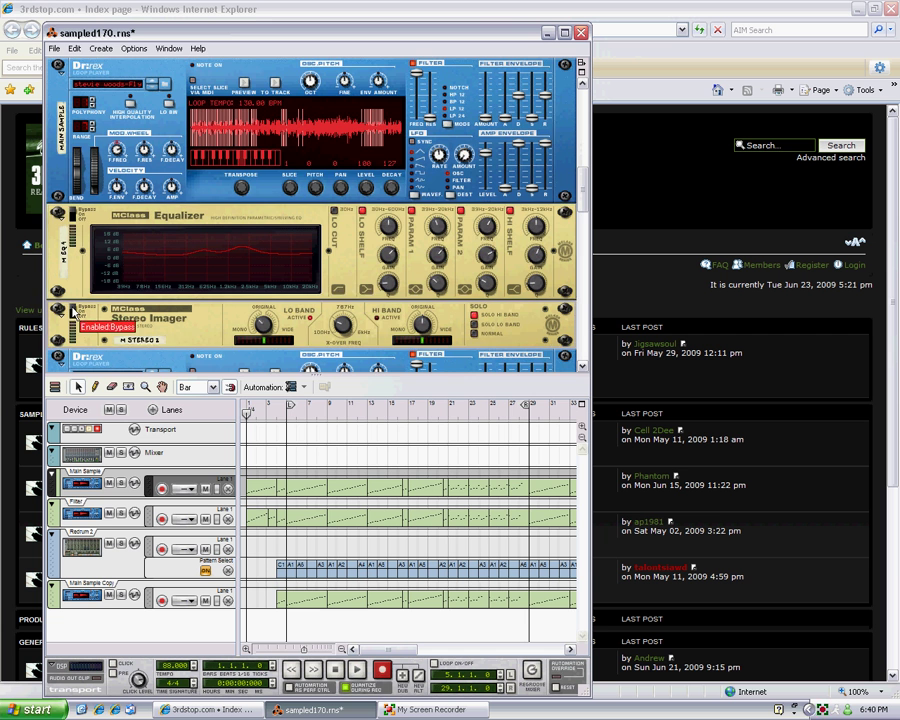
key("ctrl+z")
scroll(73, 310, "up", 10)
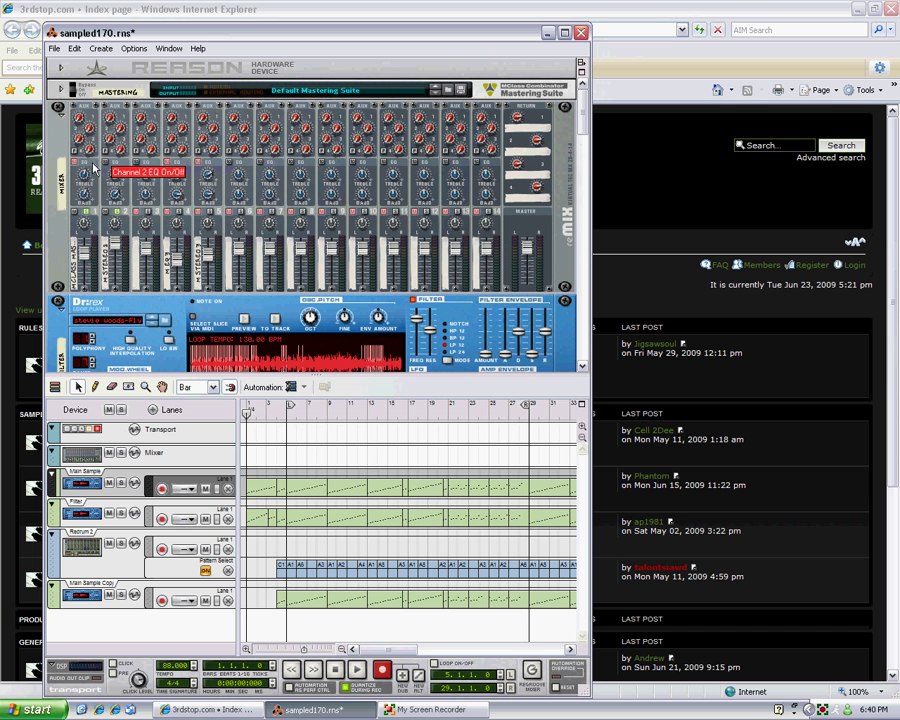
Step: Play the song and stop it at bar 8, beat 4
left_click(357, 670)
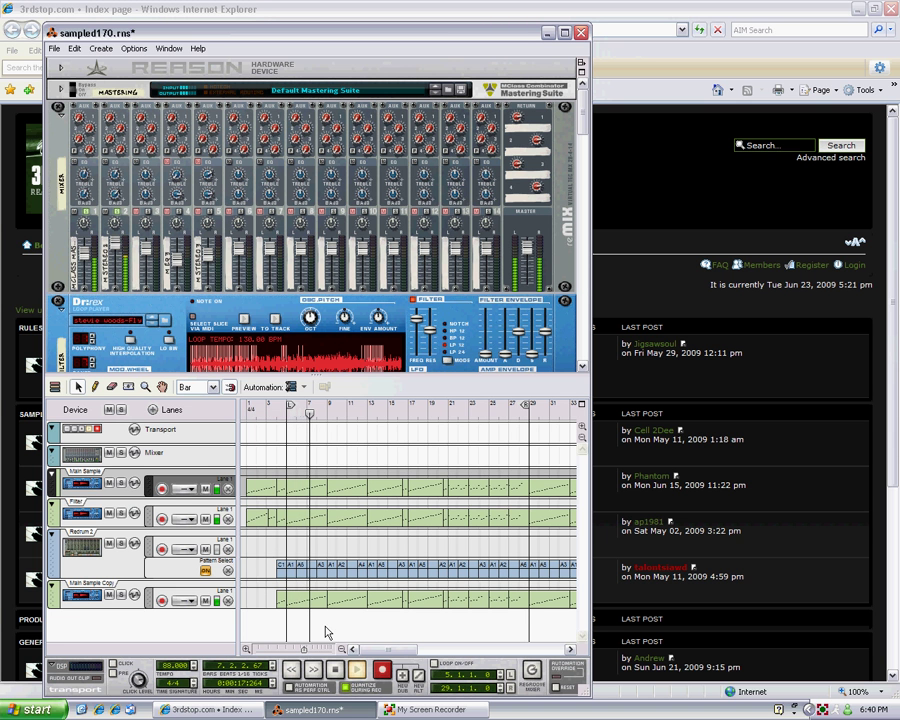
left_click(338, 678)
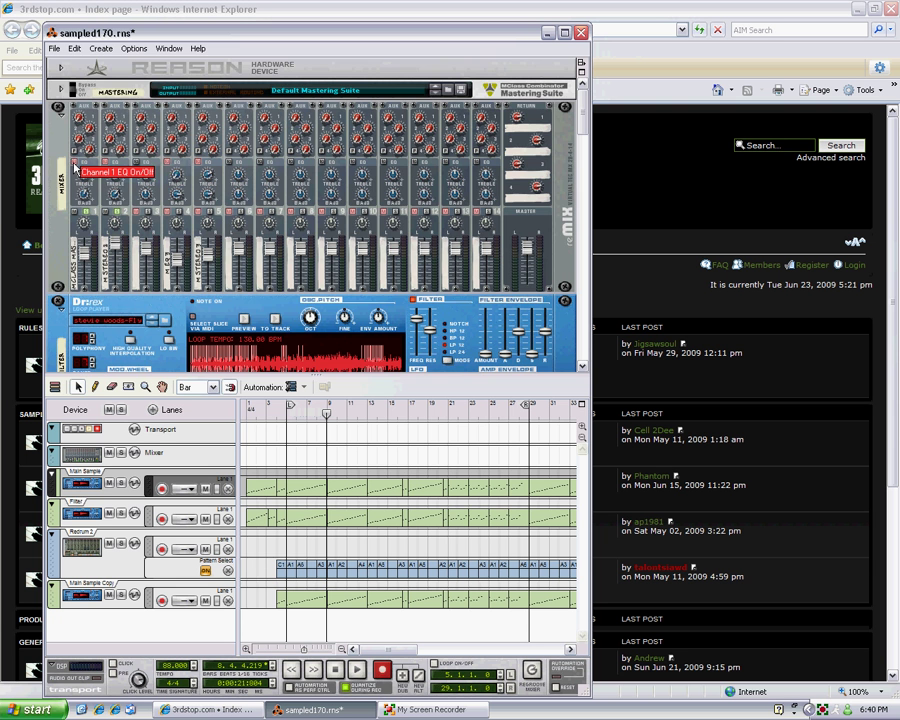
Step: Select the Main Sample track and toggle its Equalizer bypass, checking Hi Shelf 2.9 dB and X-Over 281 Hz
scroll(143, 258, "down", 3)
scroll(143, 258, "down", 15)
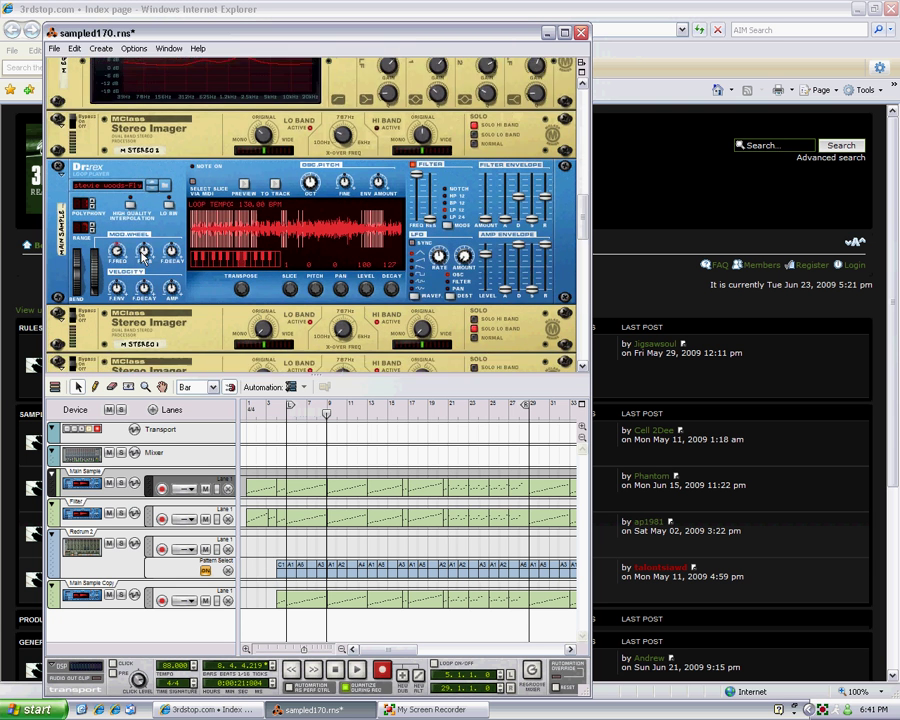
scroll(100, 200, "up", 1)
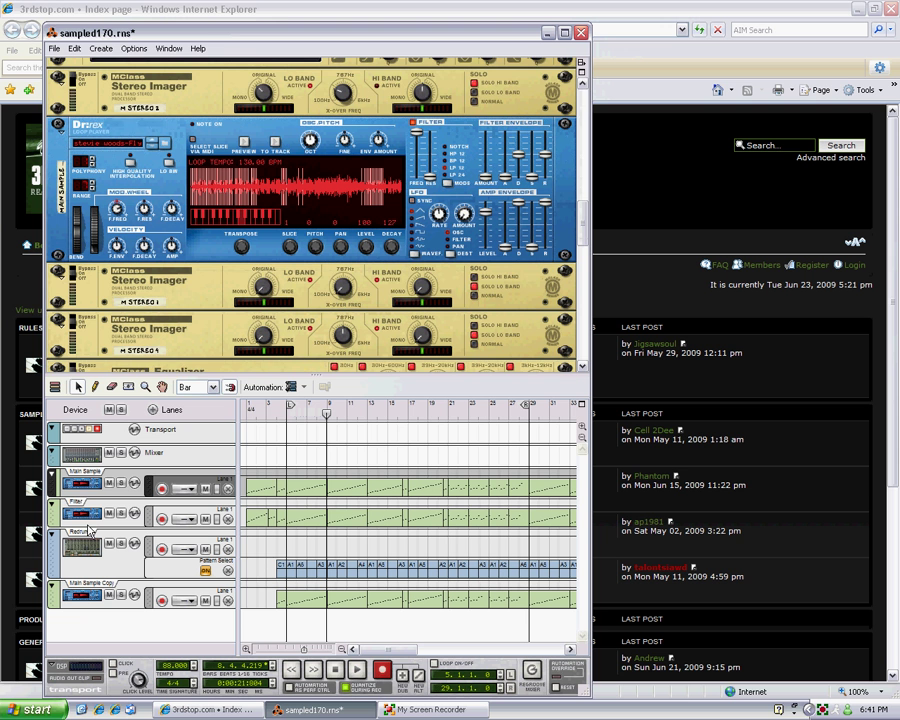
left_click(84, 486)
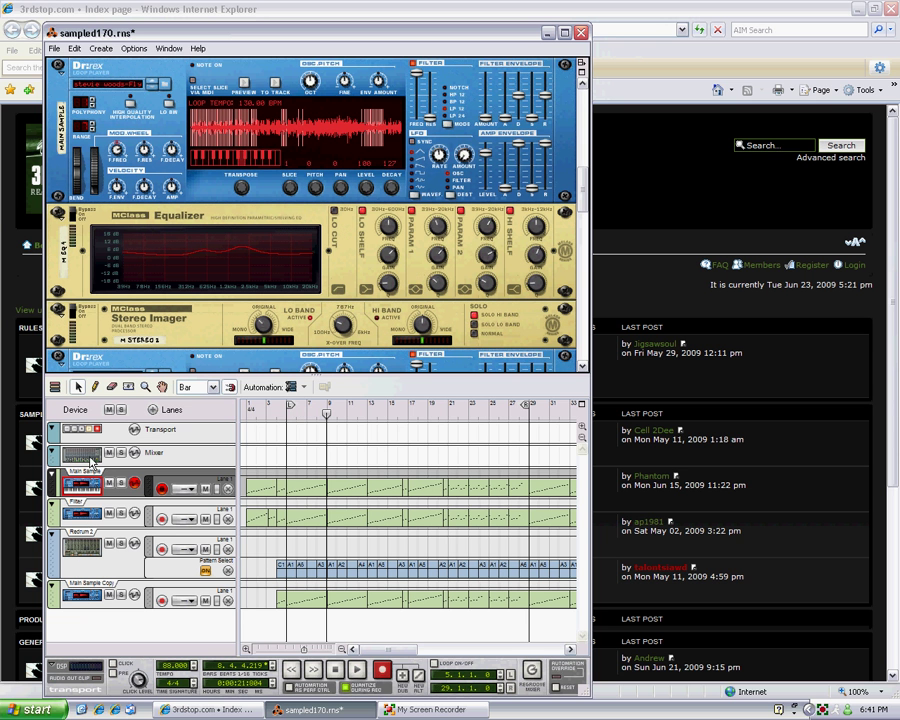
left_click(72, 217)
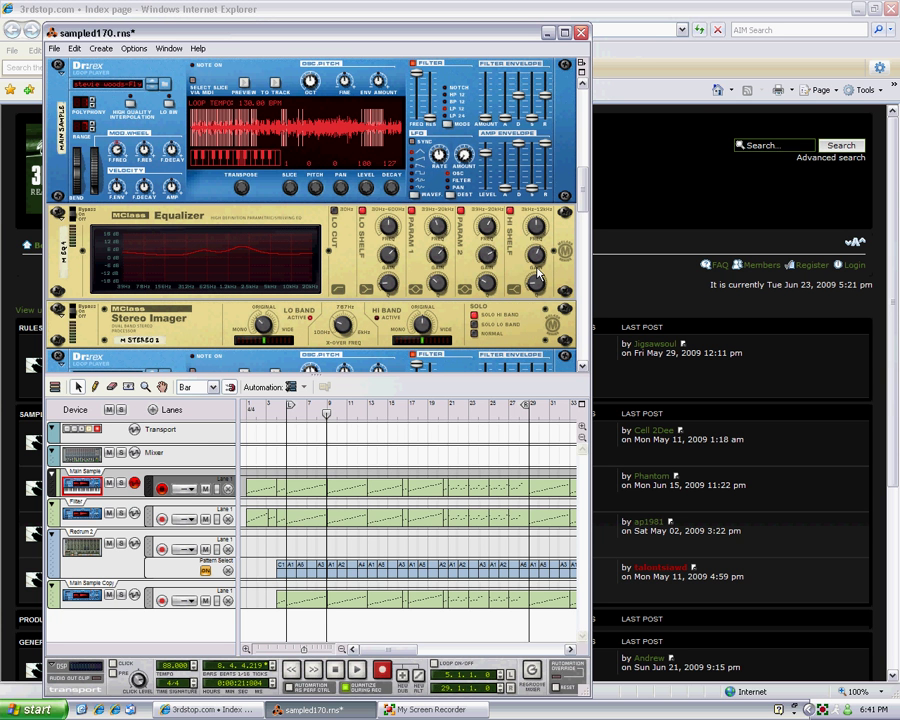
mouse_move(537, 270)
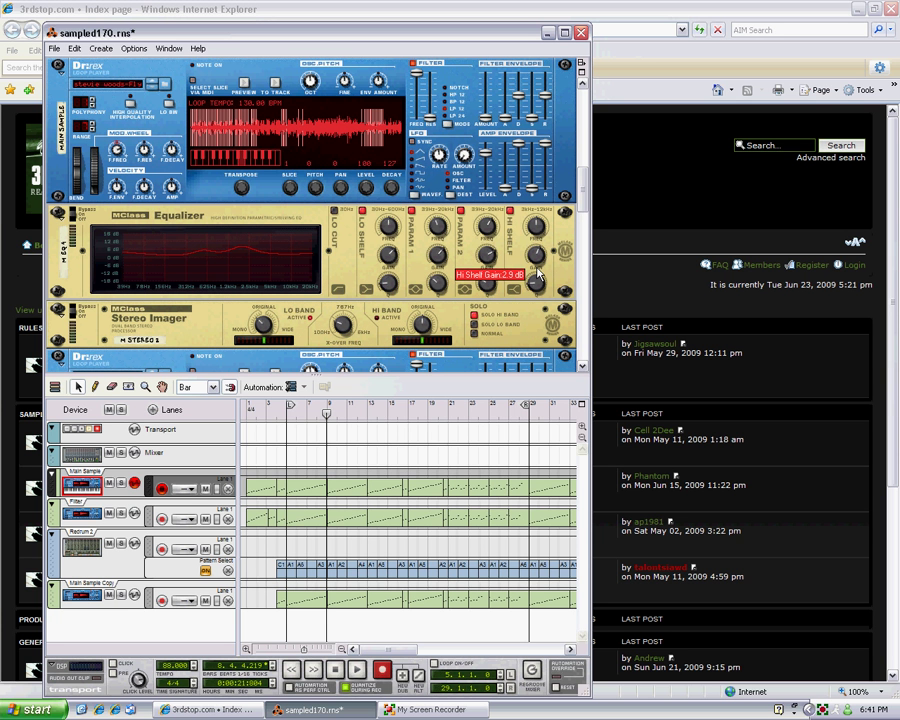
mouse_move(340, 330)
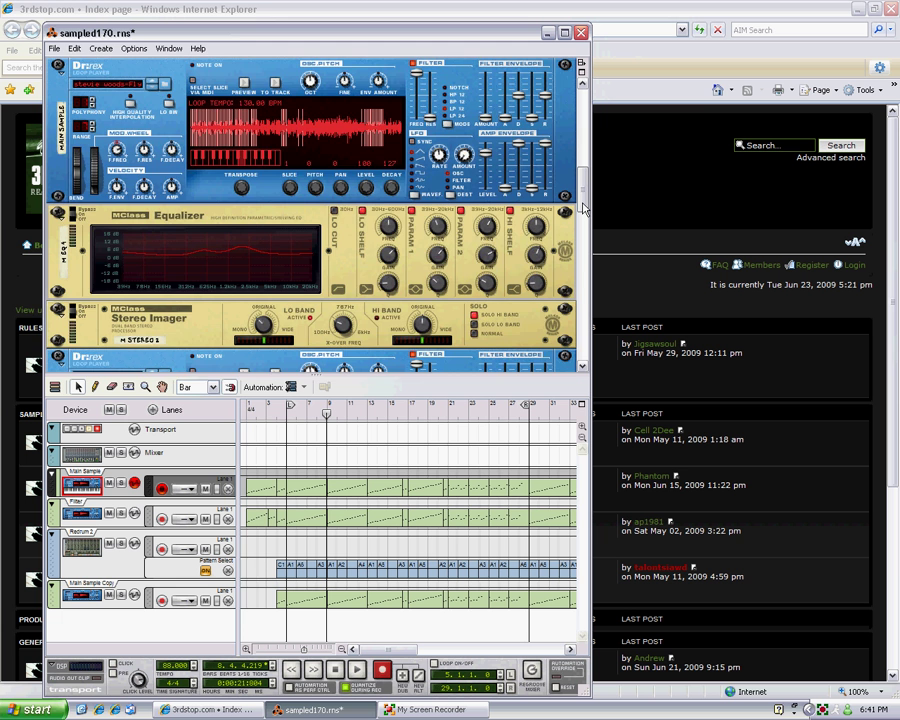
Step: Resume playback, review the Main Sample effects in the rack, and stop at bar 14, beat 3
left_click_drag(583, 207, 594, 130)
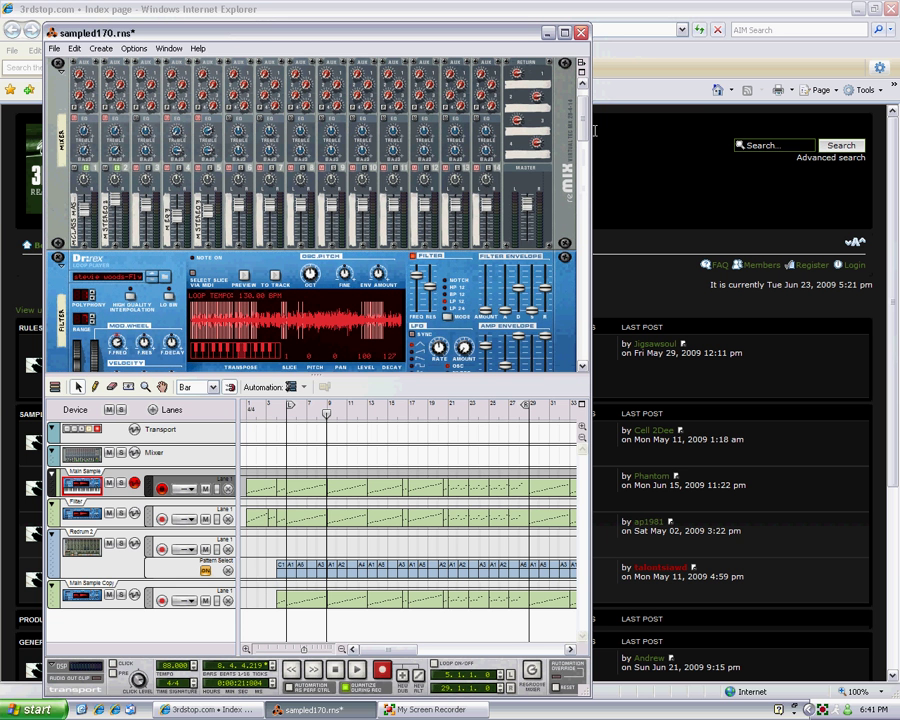
left_click(357, 670)
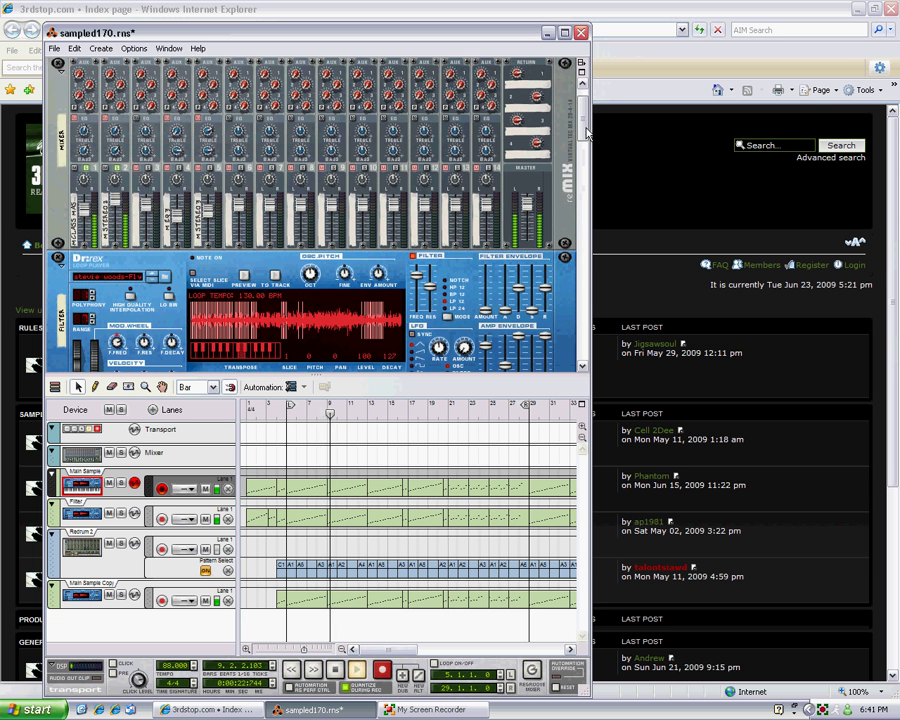
left_click_drag(587, 133, 583, 262)
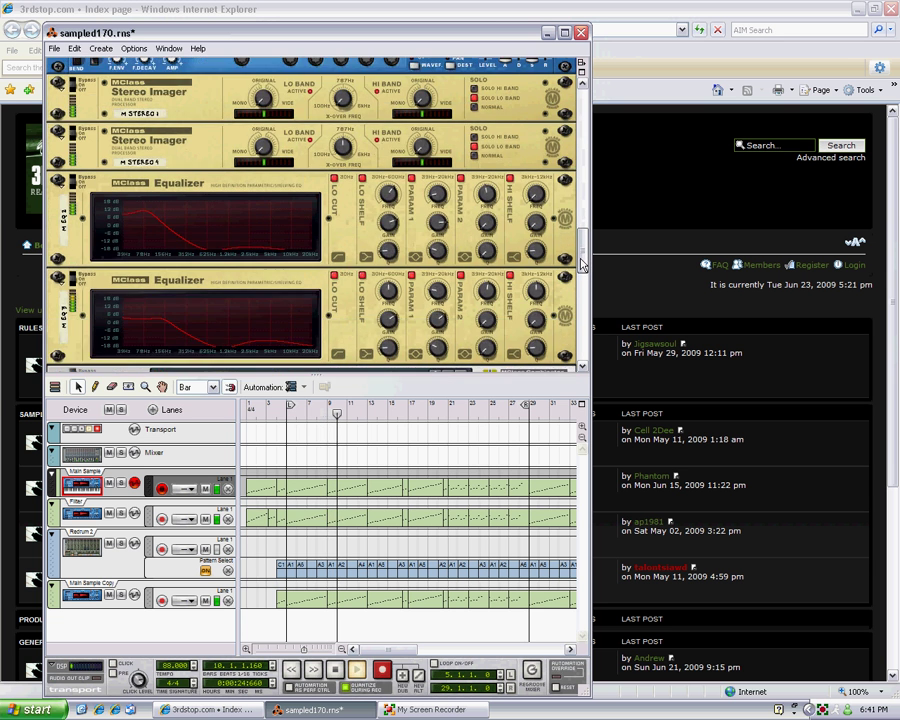
scroll(583, 262, "up", 5)
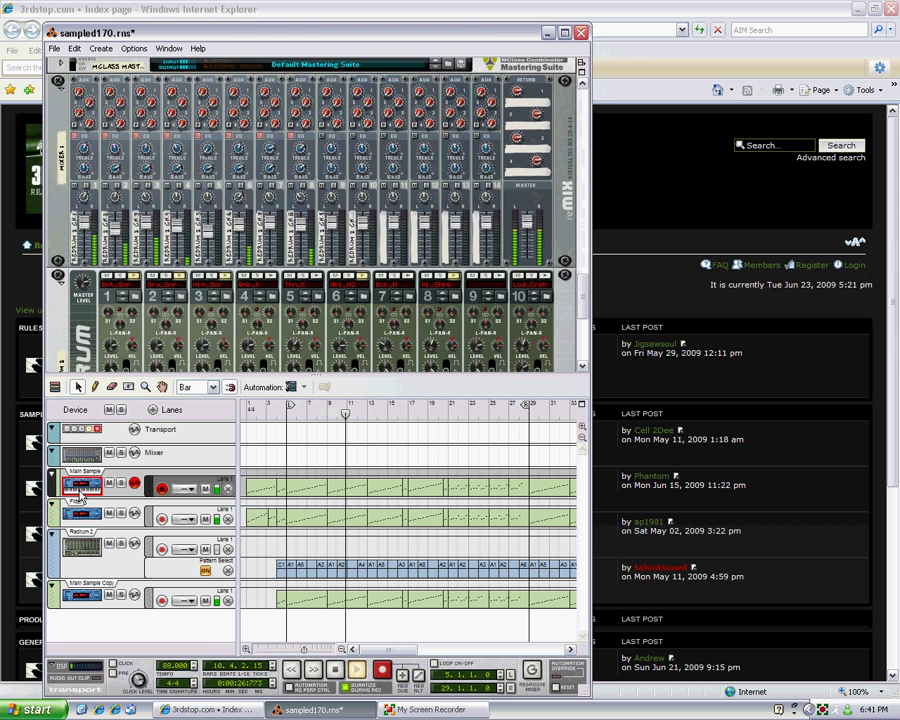
left_click(81, 490)
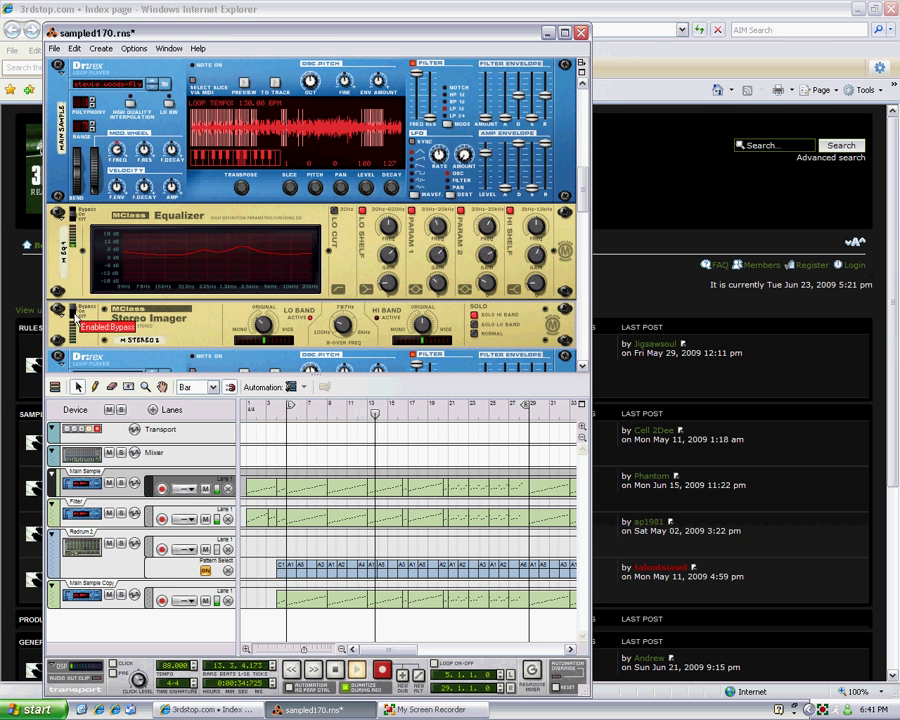
left_click(366, 679)
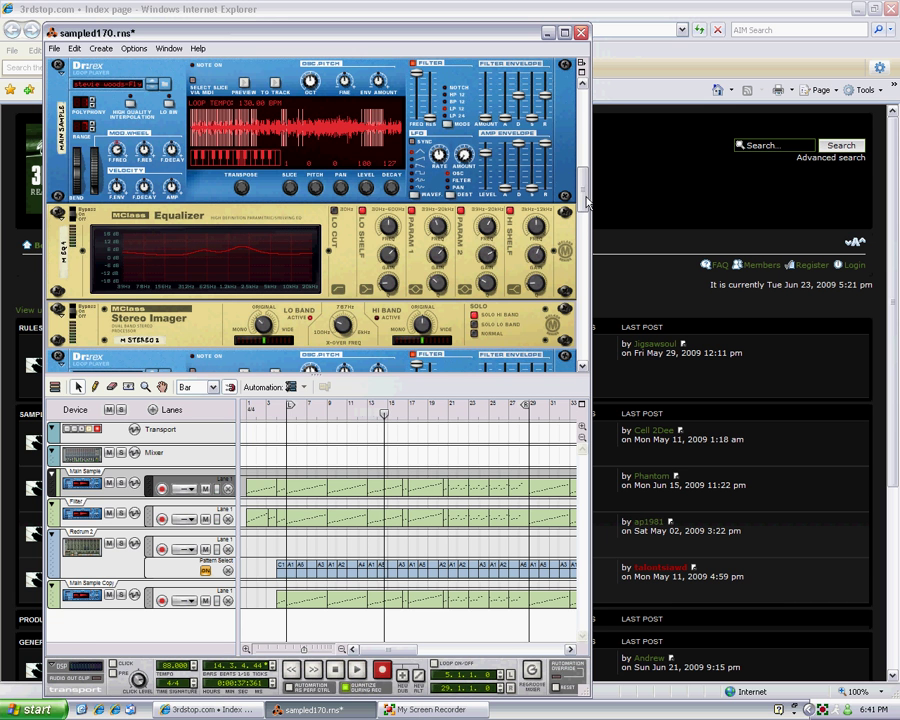
left_click_drag(586, 202, 586, 107)
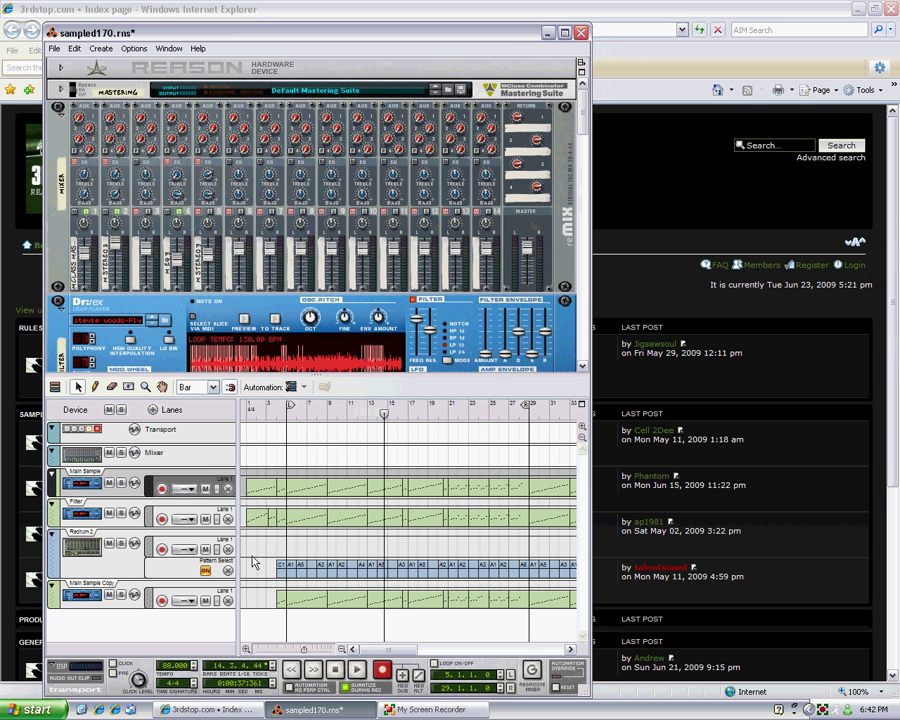
Step: Restart playback and show the Main Sample Copy track's devices in the rack
left_click(358, 671)
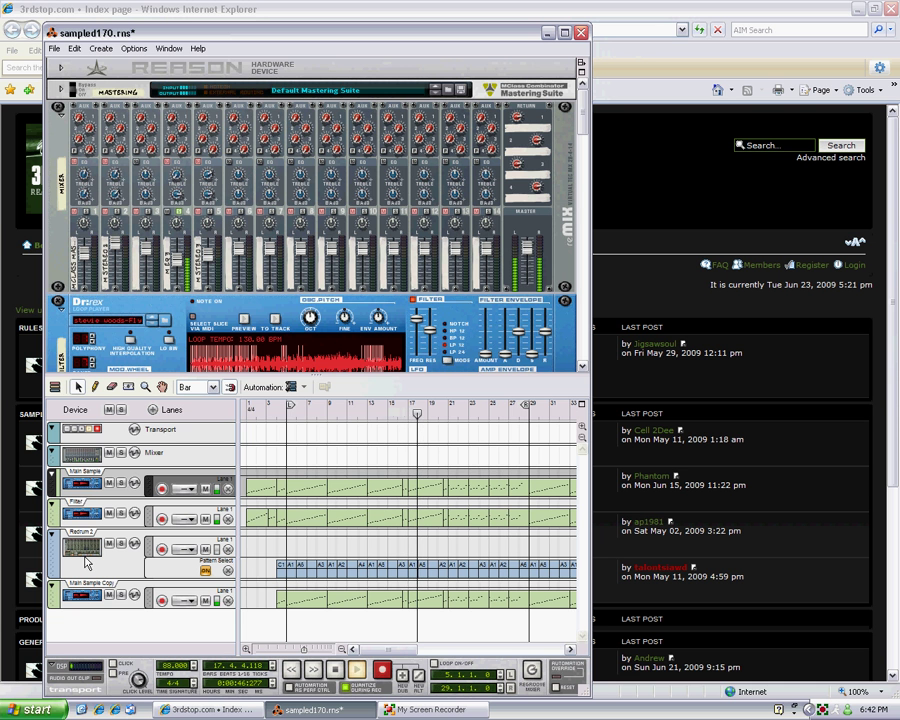
left_click(80, 596)
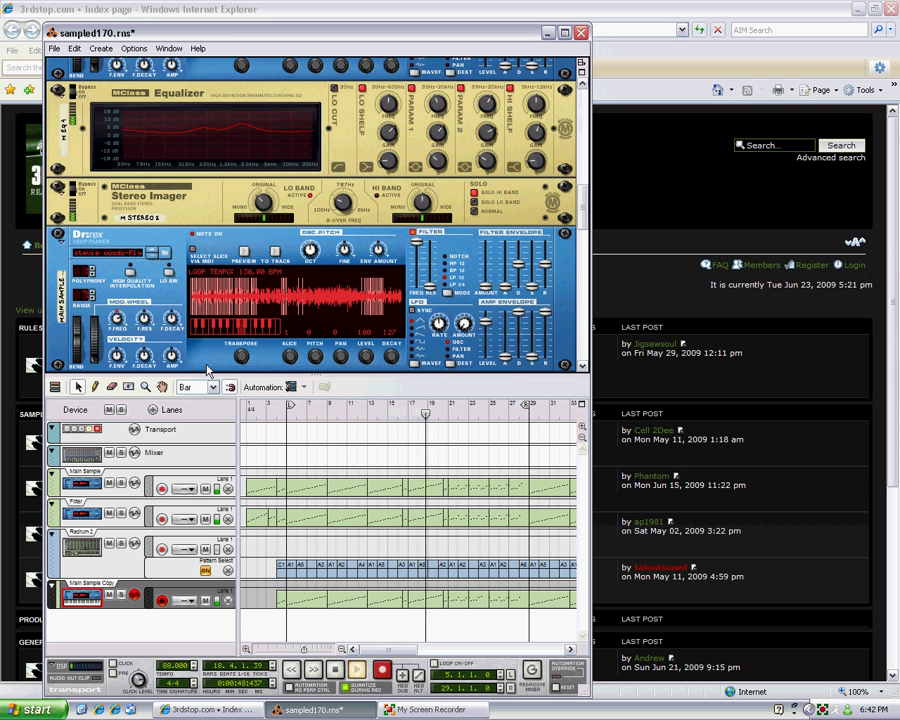
scroll(211, 360, "down", 3)
scroll(337, 328, "down", 3)
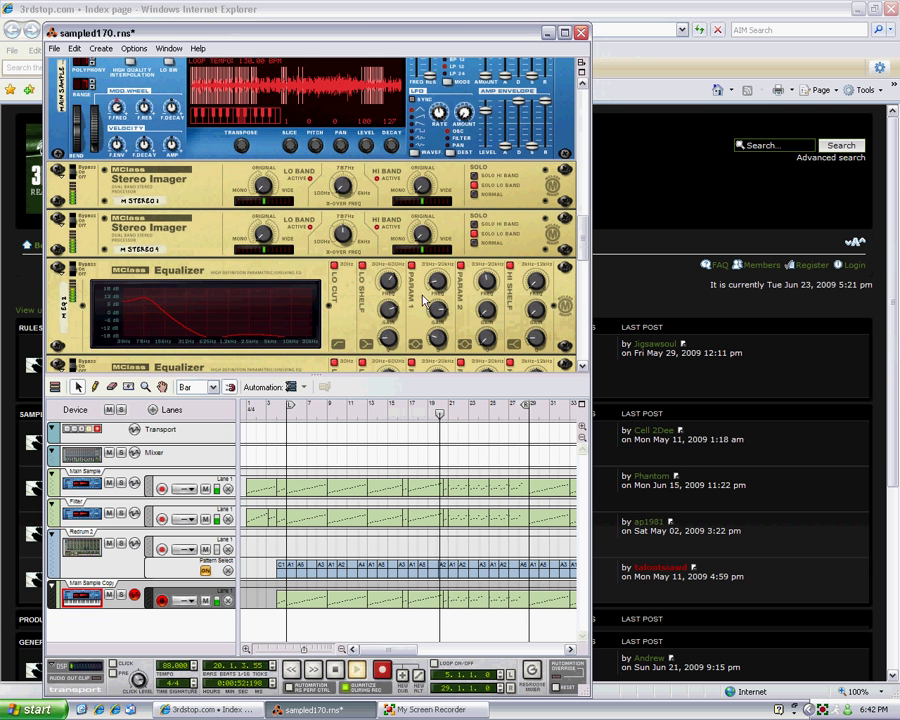
scroll(300, 300, "down", 5)
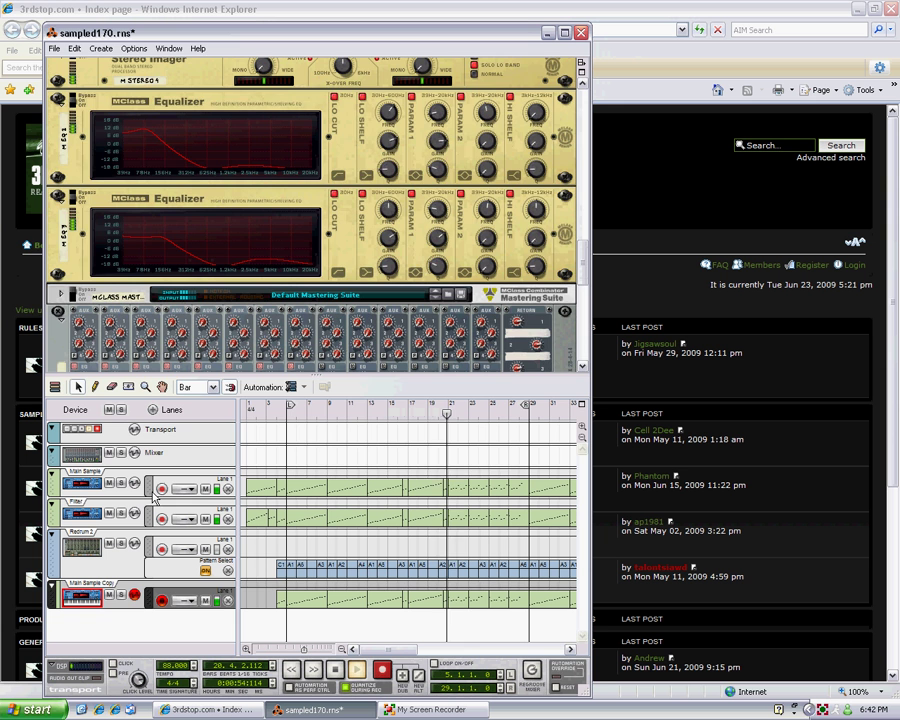
Step: Bring the reMix mixer into view, then show the Main Sample loop player
left_click(160, 452)
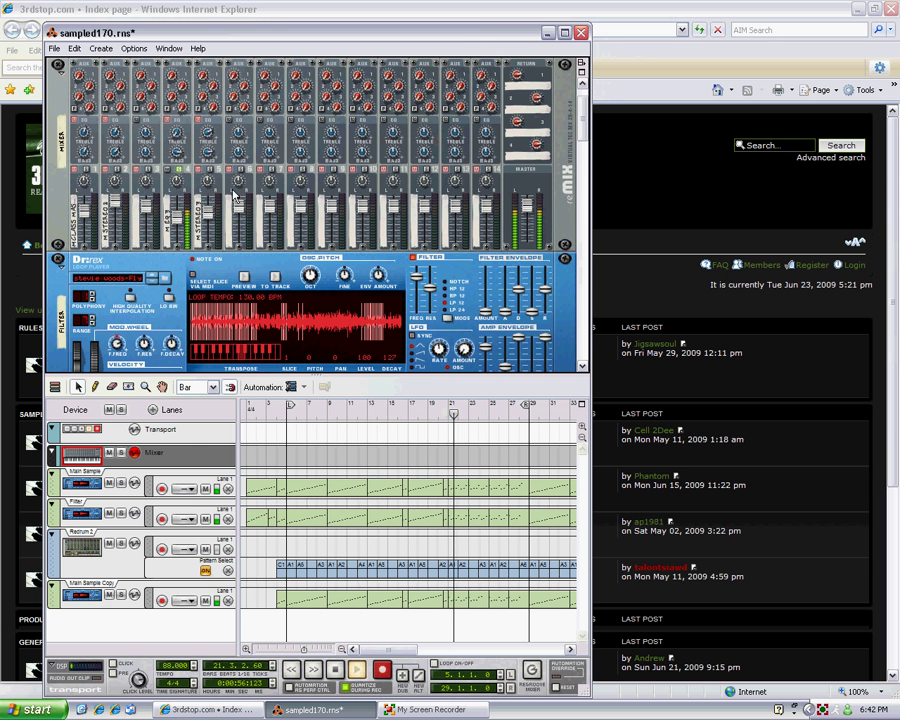
scroll(207, 215, "up", 1)
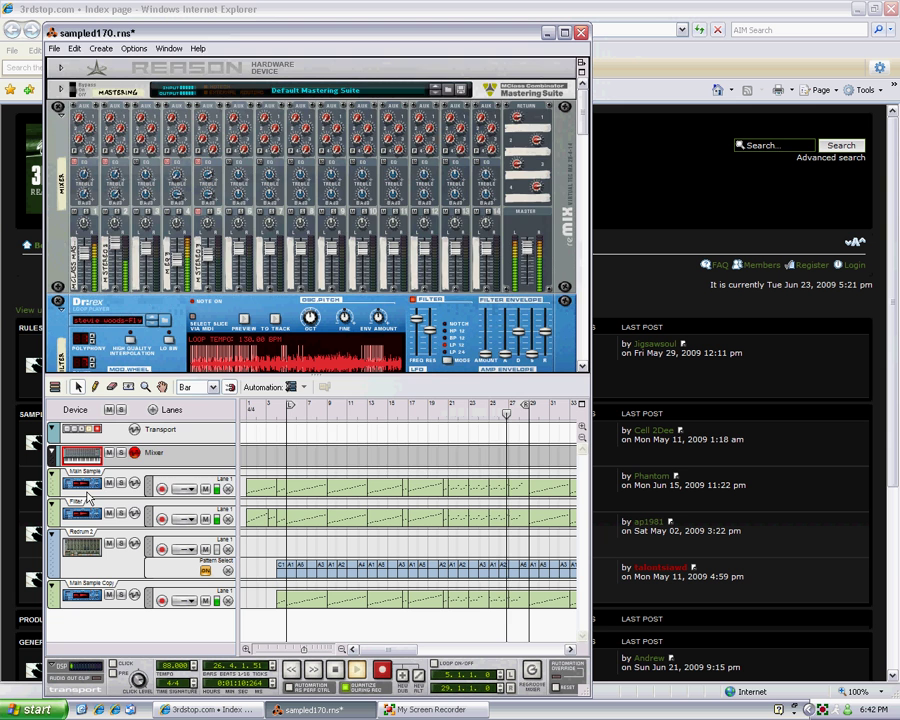
left_click(187, 487)
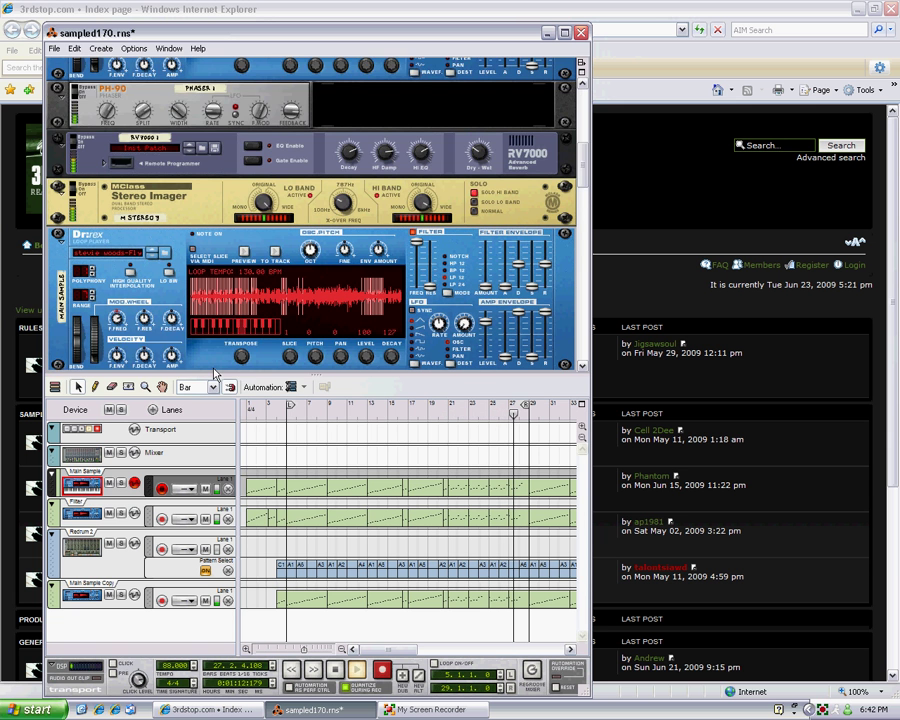
scroll(119, 340, "down", 2)
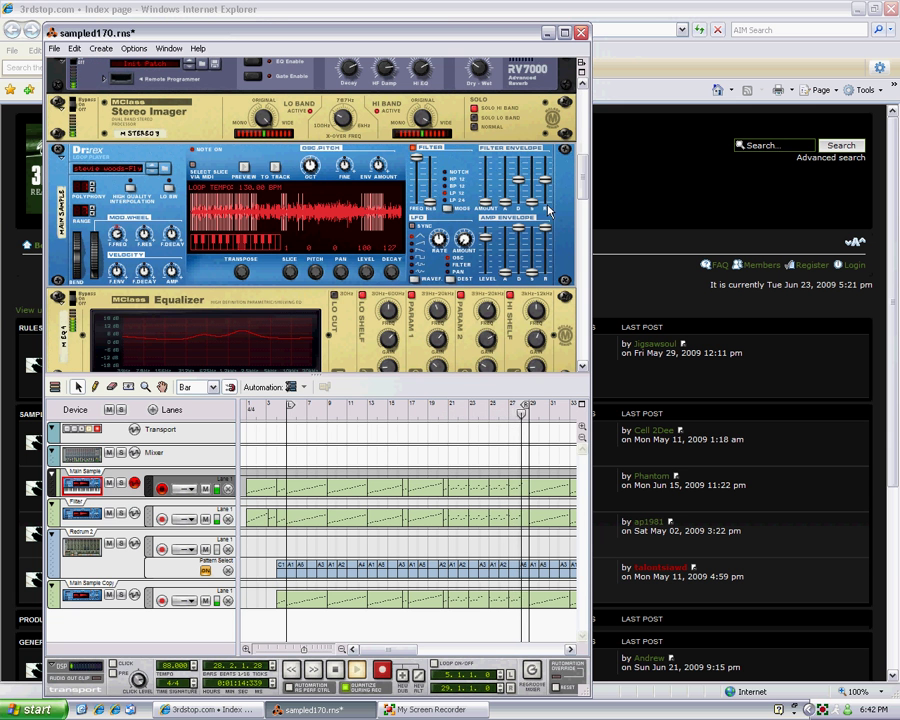
scroll(590, 115, "up", 3)
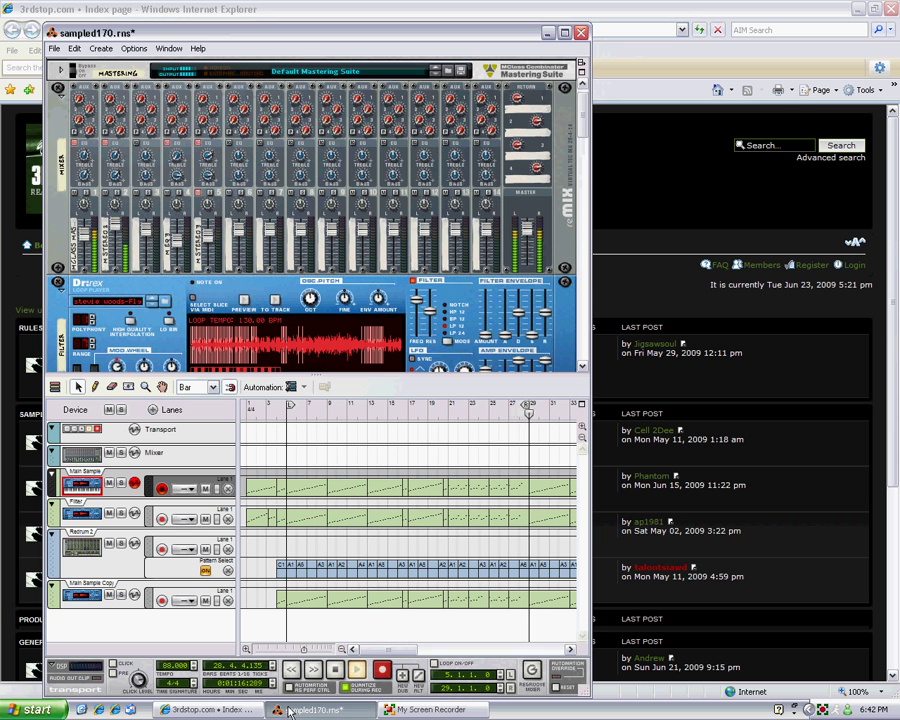
Step: Restart playback, select the Filter track, and raise mixer channel 5 from 82 to 104
left_click(336, 670)
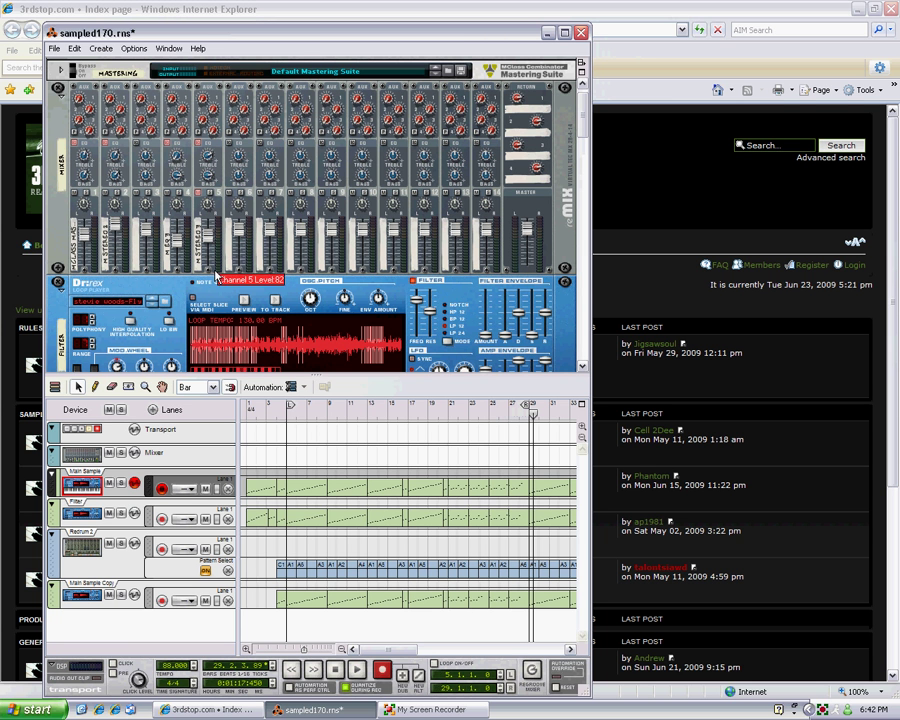
left_click(357, 669)
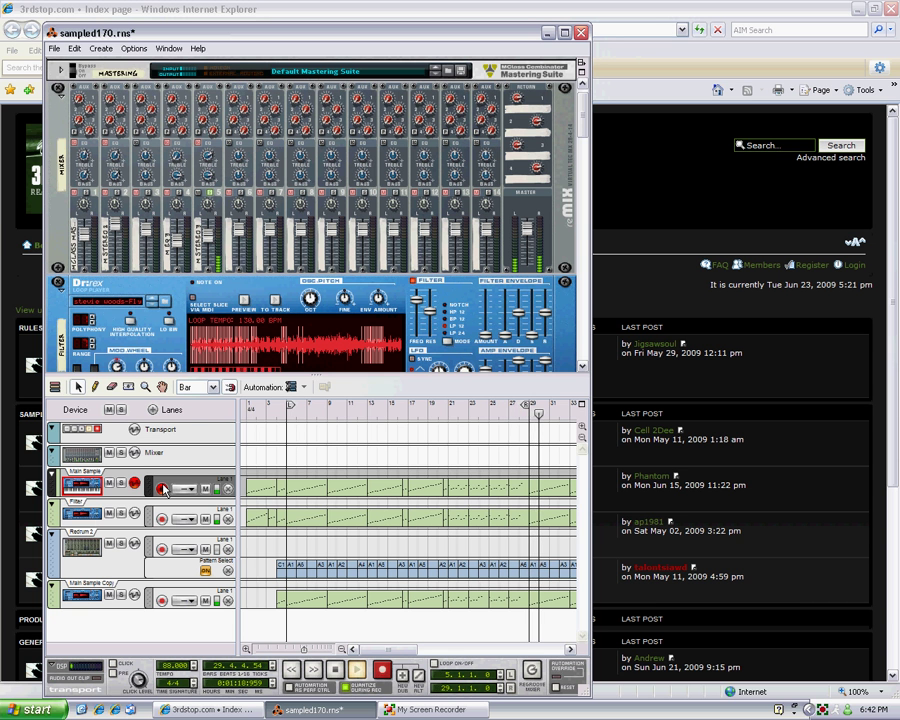
left_click(165, 515)
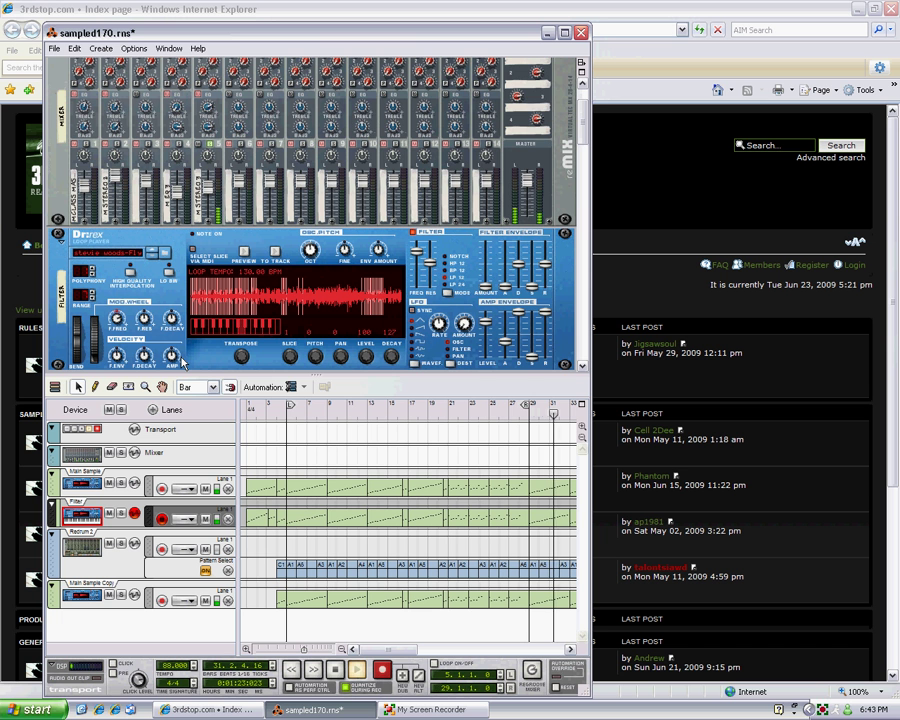
scroll(185, 361, "down", 5)
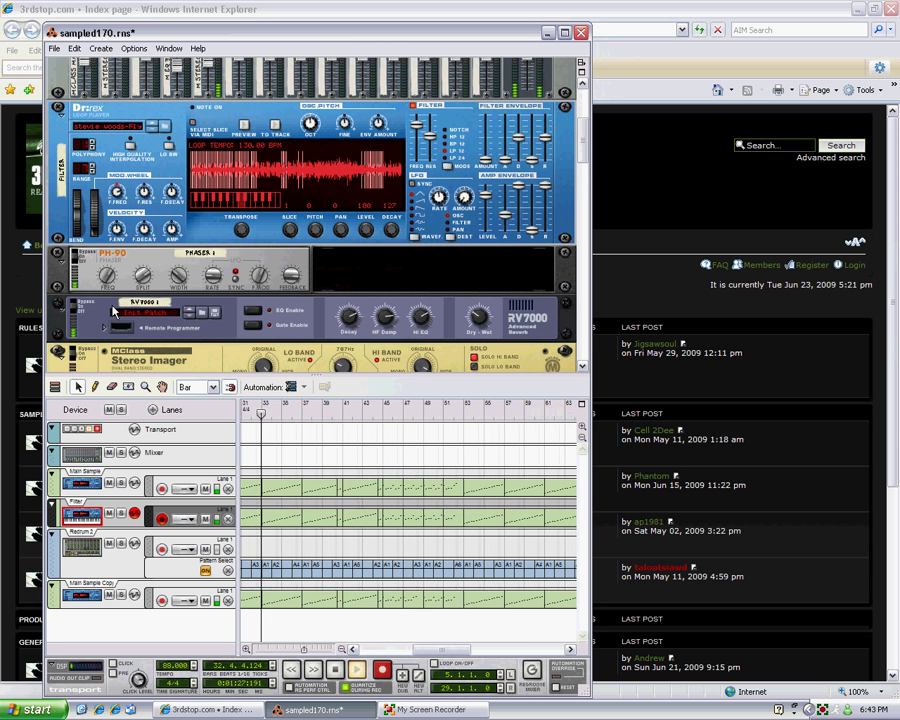
scroll(113, 311, "down", 2)
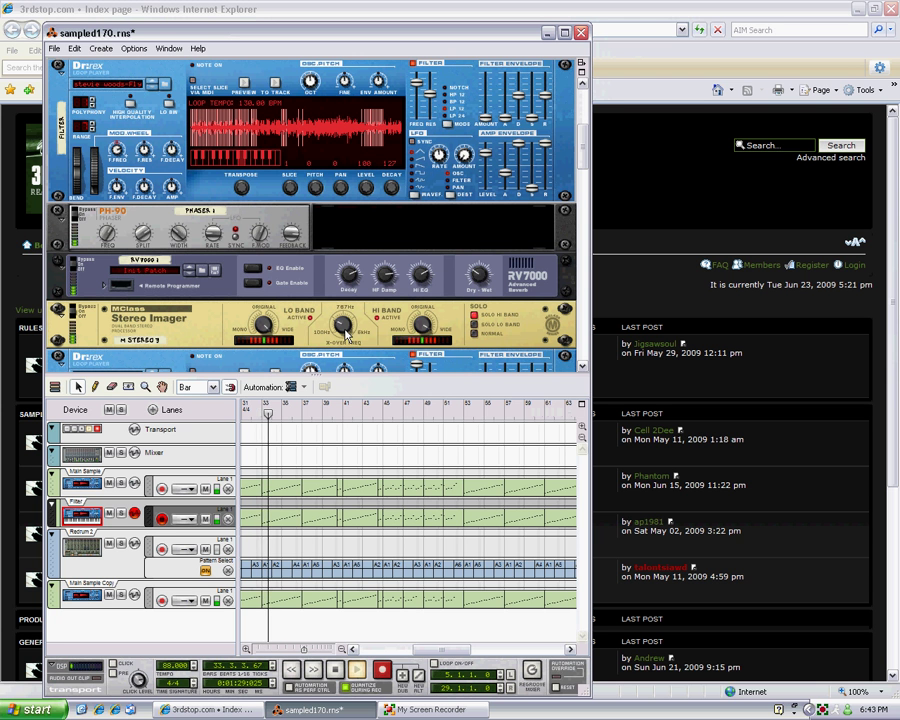
mouse_move(348, 333)
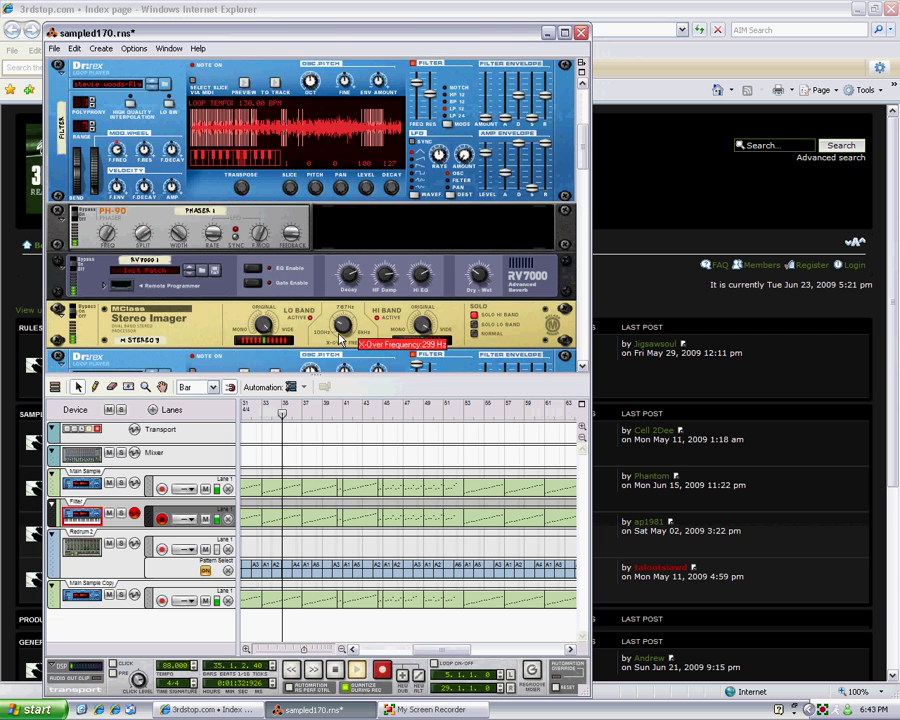
scroll(340, 340, "down", 1)
scroll(340, 340, "up", 3)
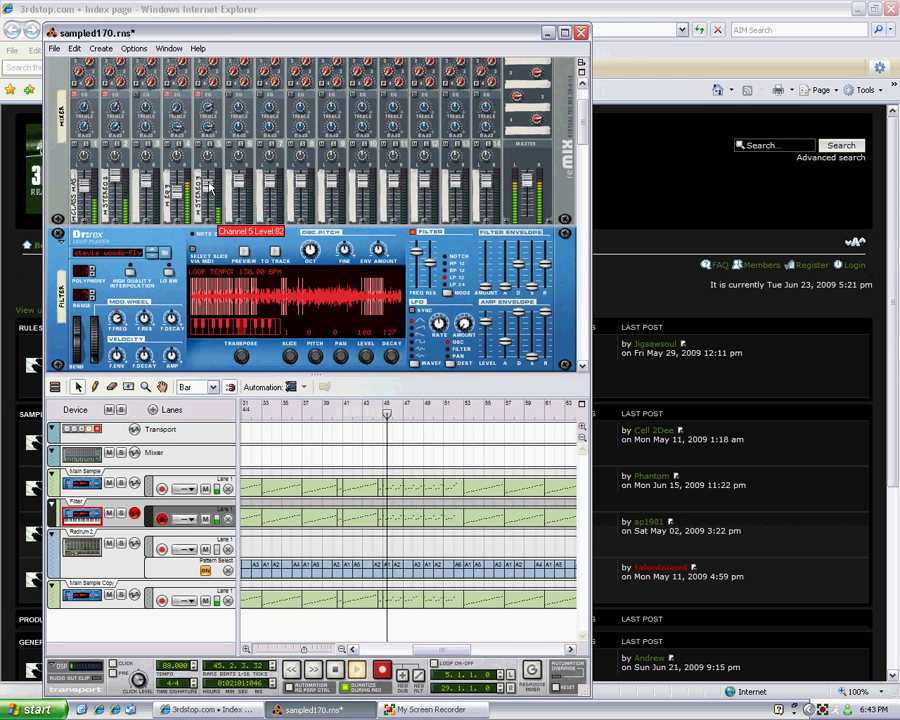
left_click_drag(210, 186, 209, 180)
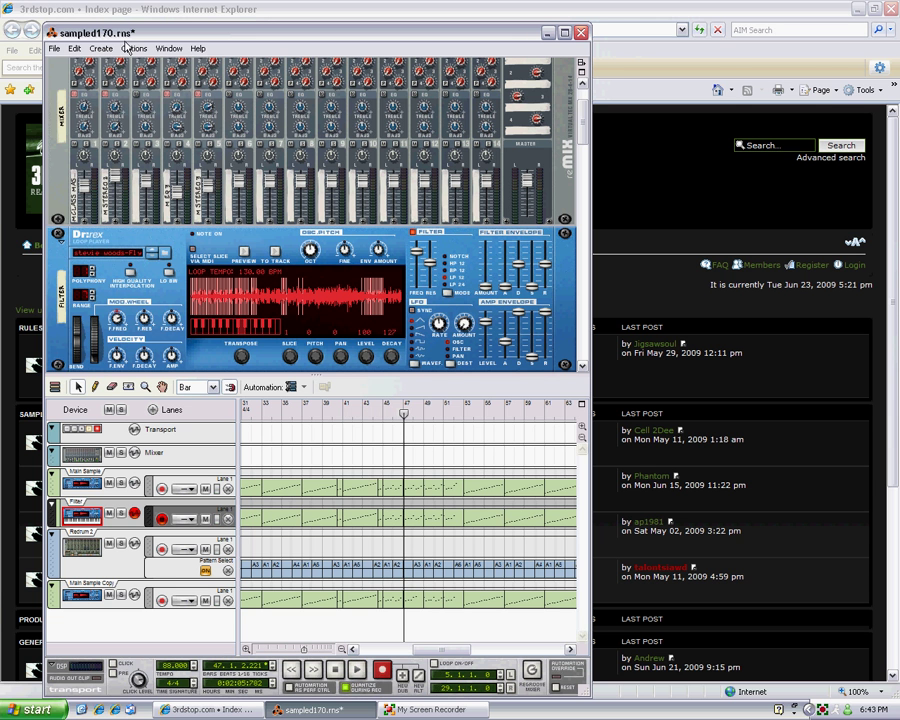
Step: Open recent song sampled167.rns and play it from bar 5, stopping and resuming once
left_click(54, 48)
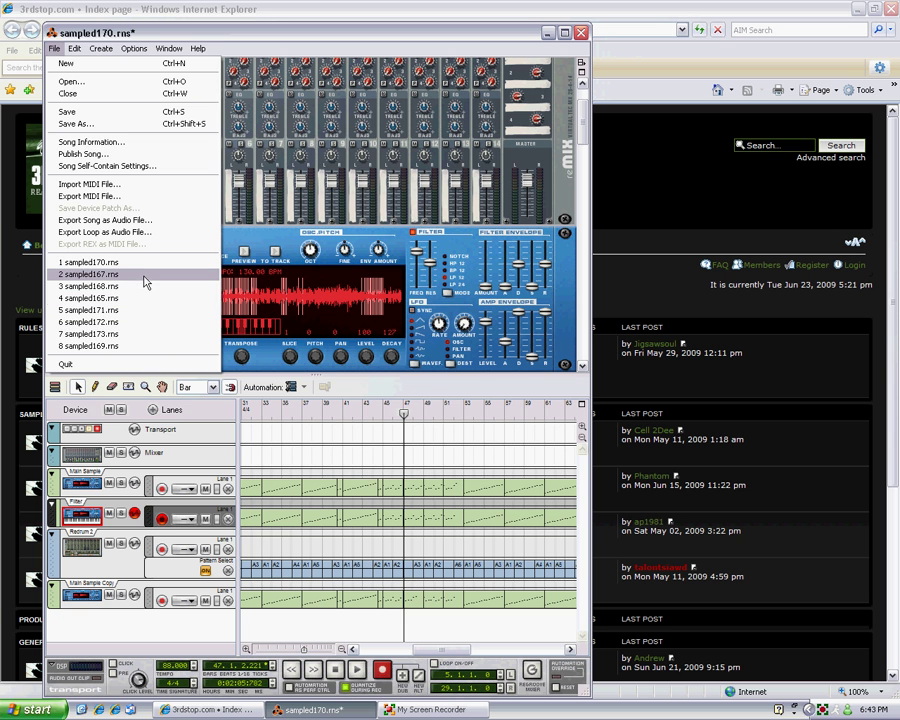
left_click(143, 275)
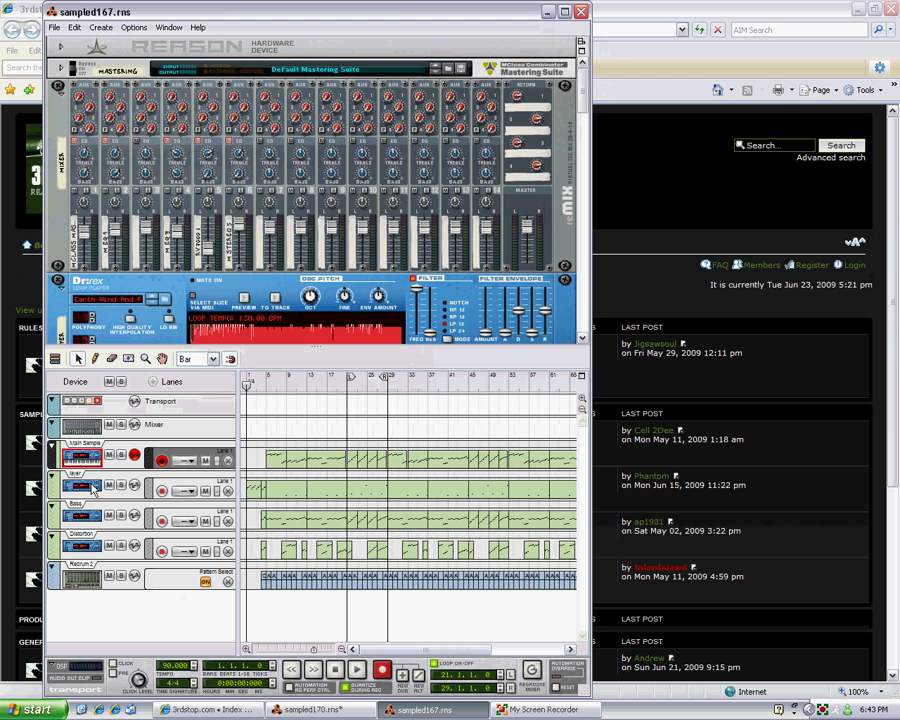
left_click(265, 377)
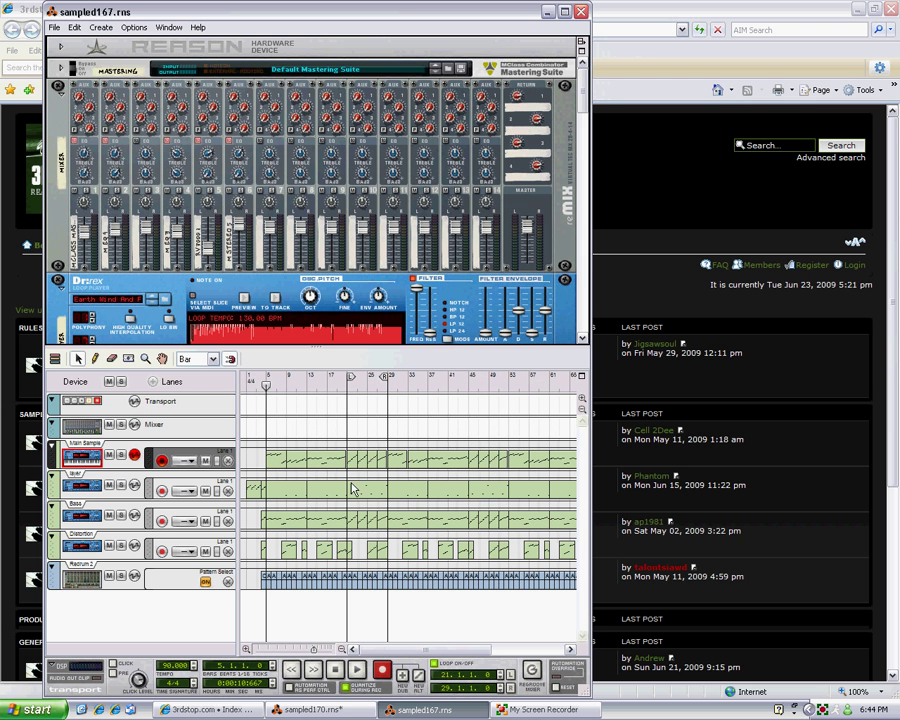
left_click(358, 676)
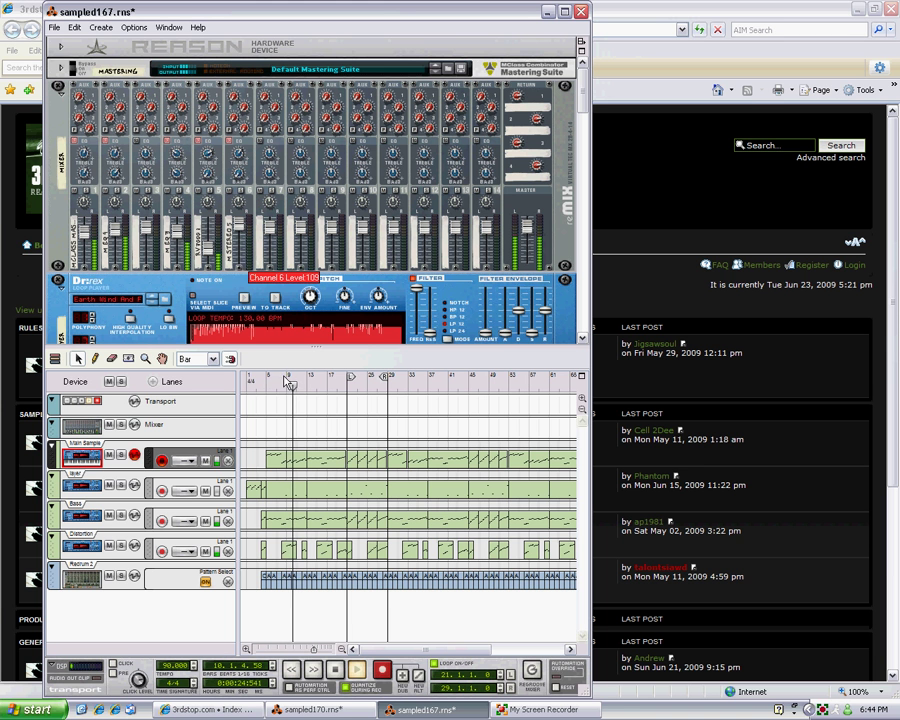
left_click(335, 677)
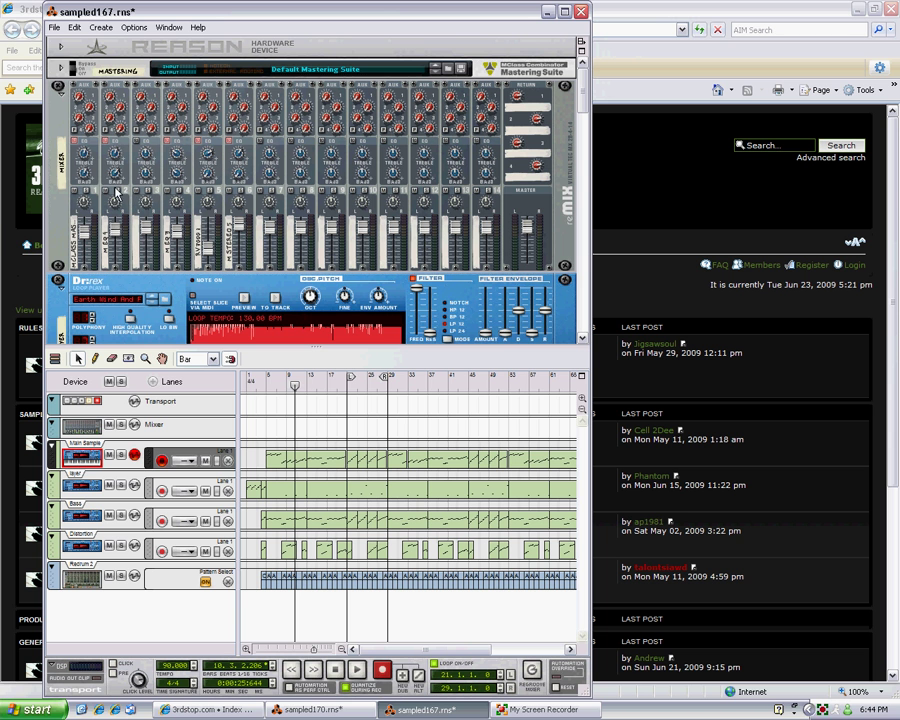
left_click(357, 669)
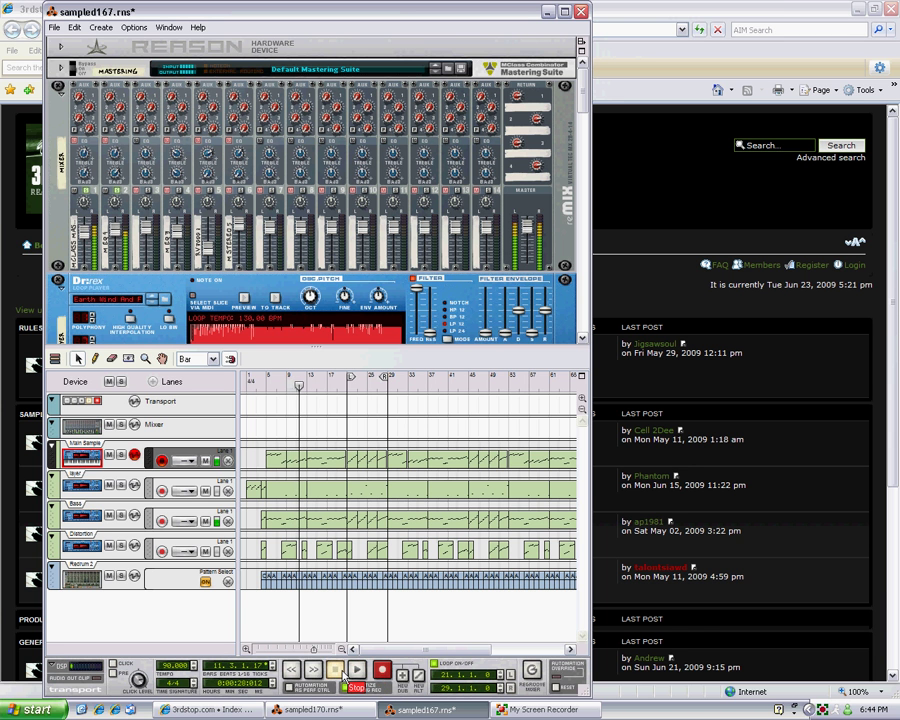
Step: Close the sampled167.rns song window to bring up the save prompt
left_click(580, 11)
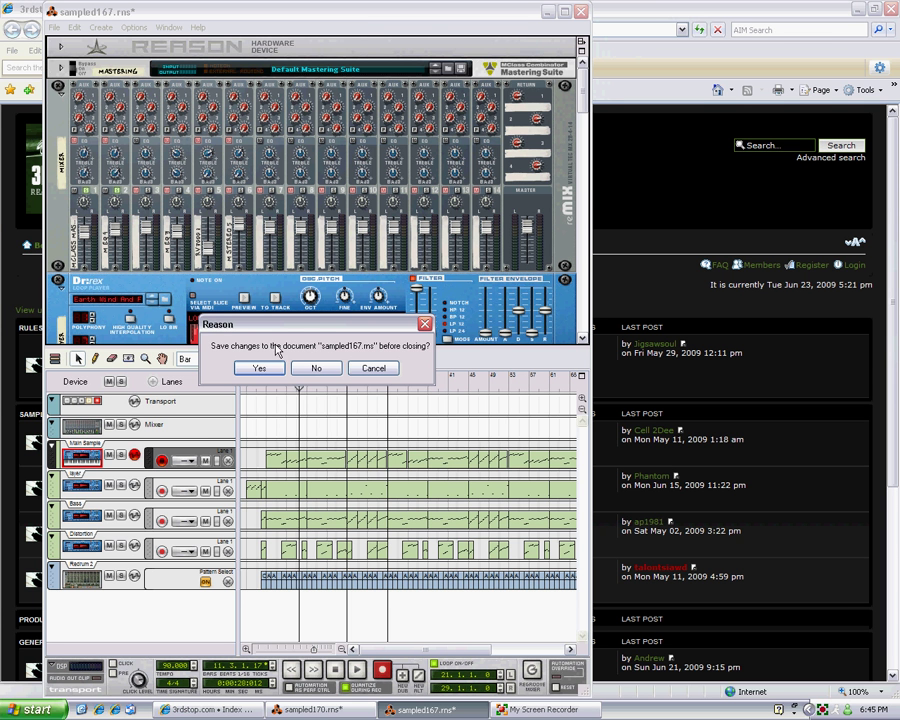
Step: Answer No to saving changes to sampled167.rns
left_click(317, 368)
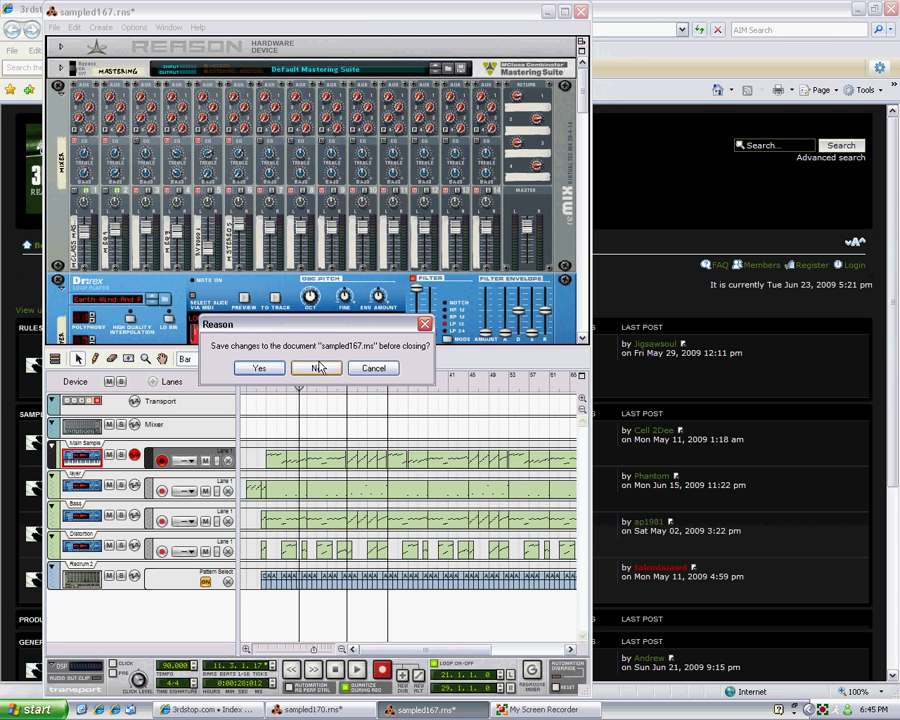